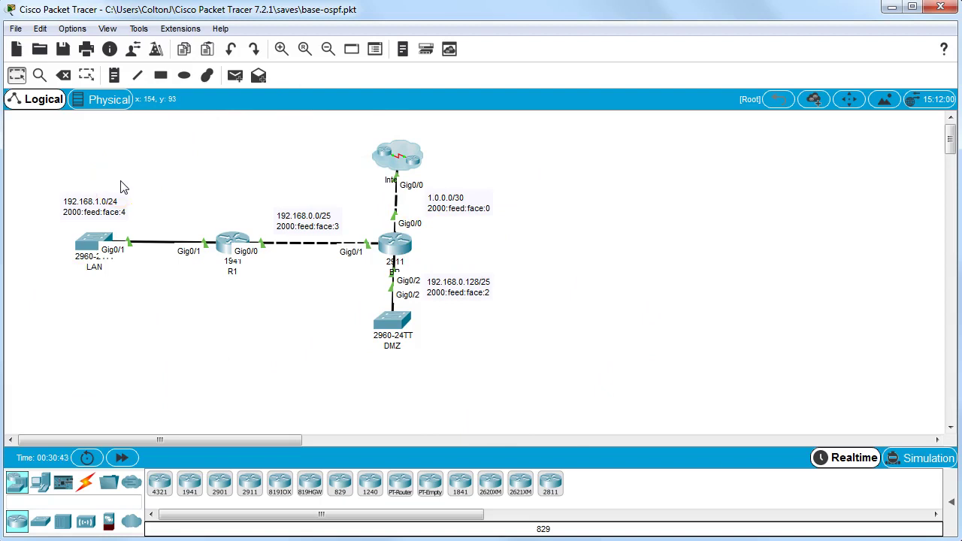
- Open BR's console and enter privileged mode with 'en'
{"action": "left_click", "coordinate": [394, 242]}
{"action": "left_click", "coordinate": [676, 289]}
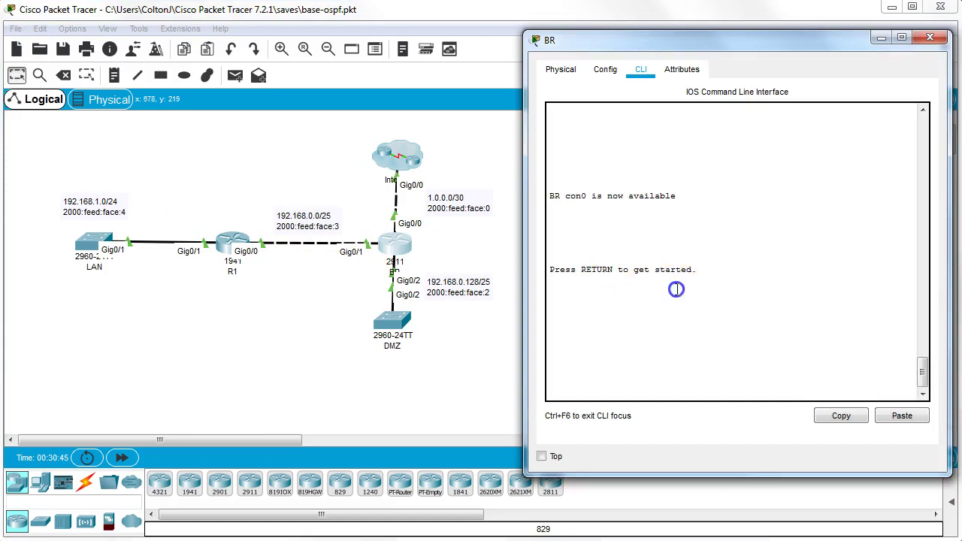
{"action": "key", "text": "Return"}
{"action": "type", "text": "show ip"}
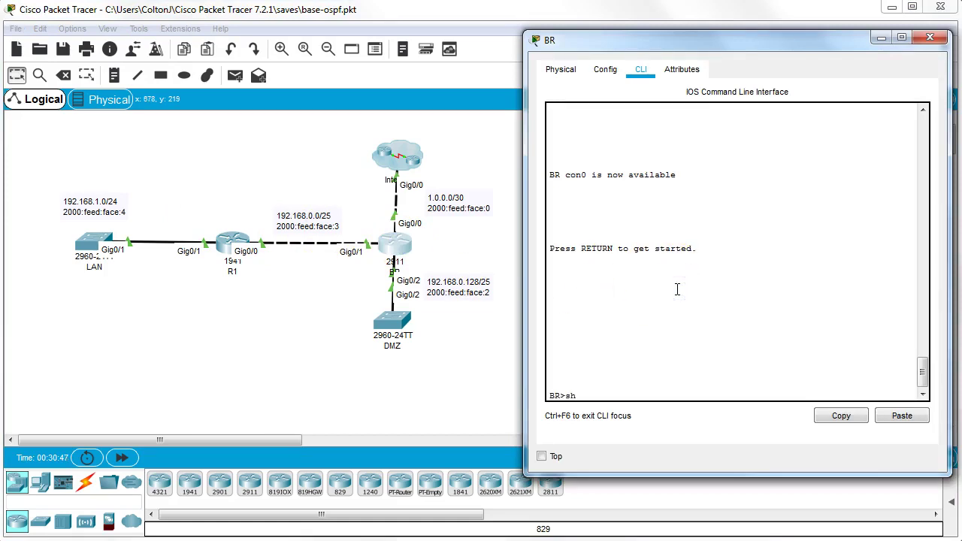
{"action": "key", "text": "BackSpace"}
{"action": "key", "text": "BackSpace"}
{"action": "key", "text": "BackSpace"}
{"action": "key", "text": "BackSpace"}
{"action": "key", "text": "BackSpace"}
{"action": "key", "text": "BackSpace"}
{"action": "key", "text": "BackSpace"}
{"action": "type", "text": "en"}
{"action": "key", "text": "Return"}
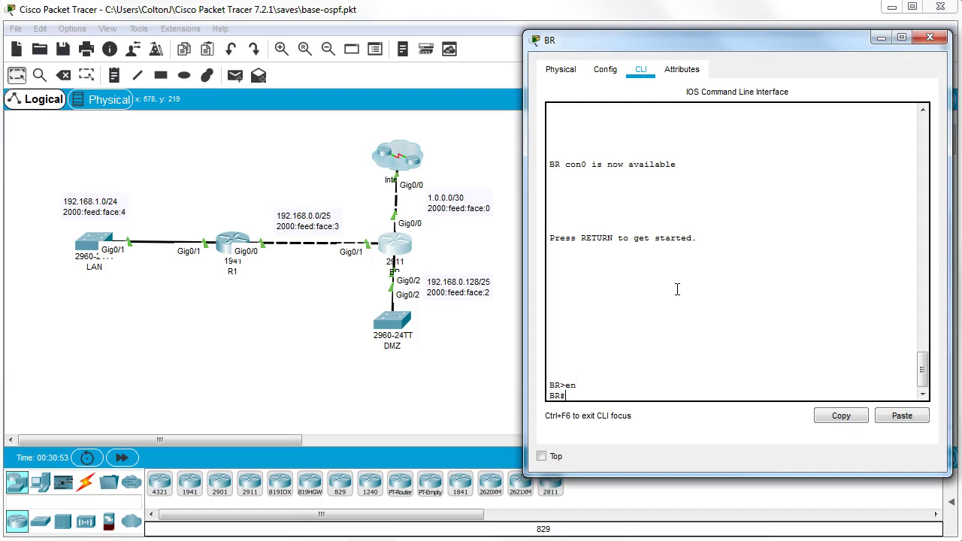
- Display BR's full IPv6 routing table of 8 connected, local and static entries
{"action": "type", "text": "show ipv6 route"}
{"action": "key", "text": "Return"}
{"action": "key", "text": "space"}
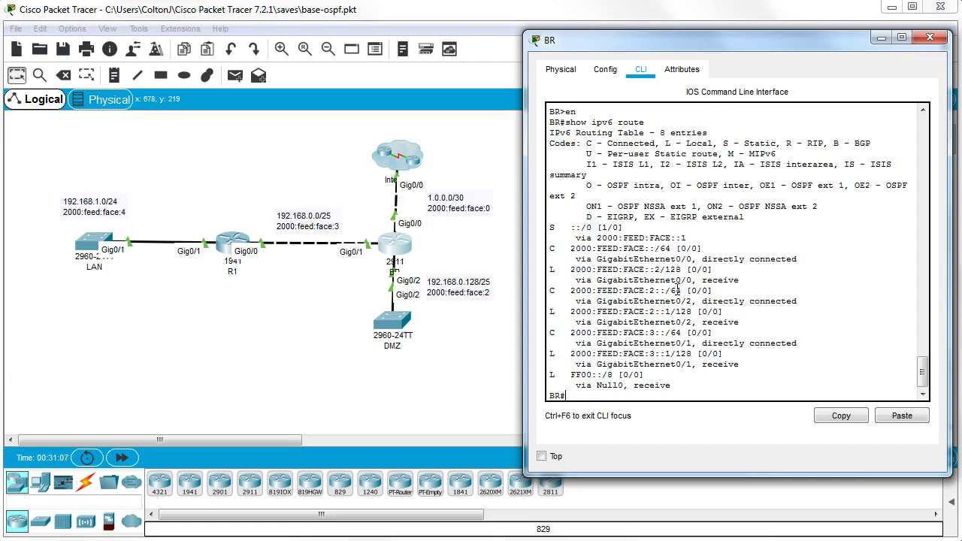
- On BR, enter global config, enable ipv6 unicast-routing and create 'ipv6 router ospf 10'
{"action": "type", "text": "conf t"}
{"action": "key", "text": "Return"}
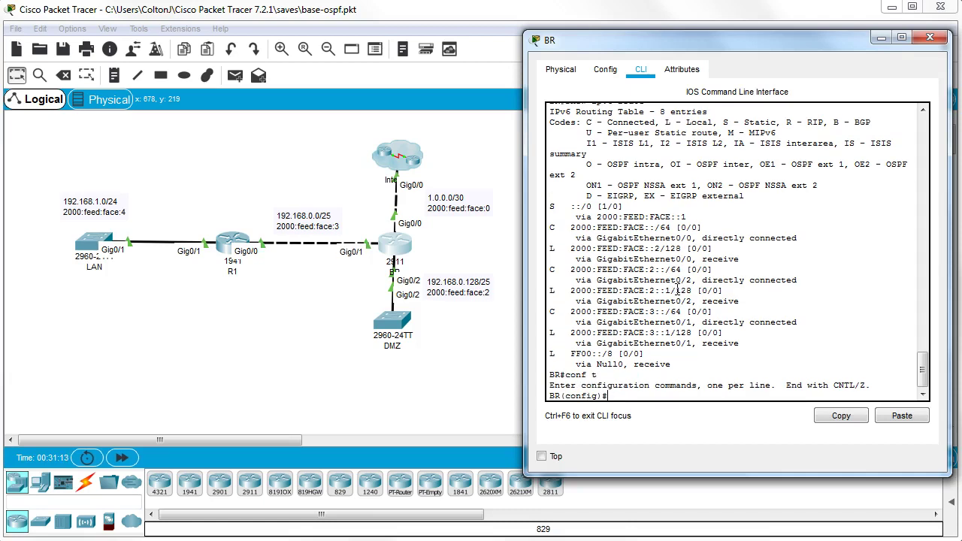
{"action": "type", "text": "ipv6 uni"}
{"action": "key", "text": "Tab"}
{"action": "key", "text": "Return"}
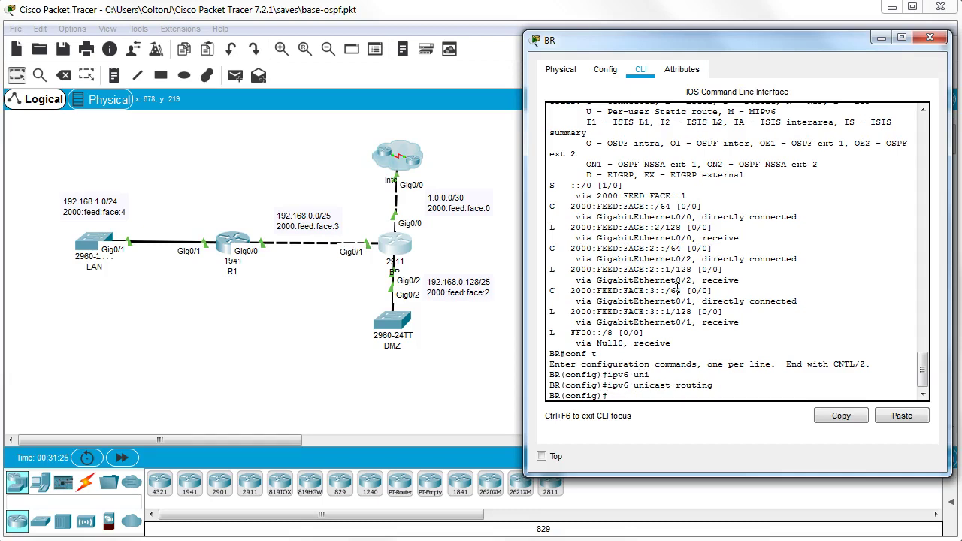
{"action": "type", "text": "ipv6 router ospf 10"}
{"action": "key", "text": "Return"}
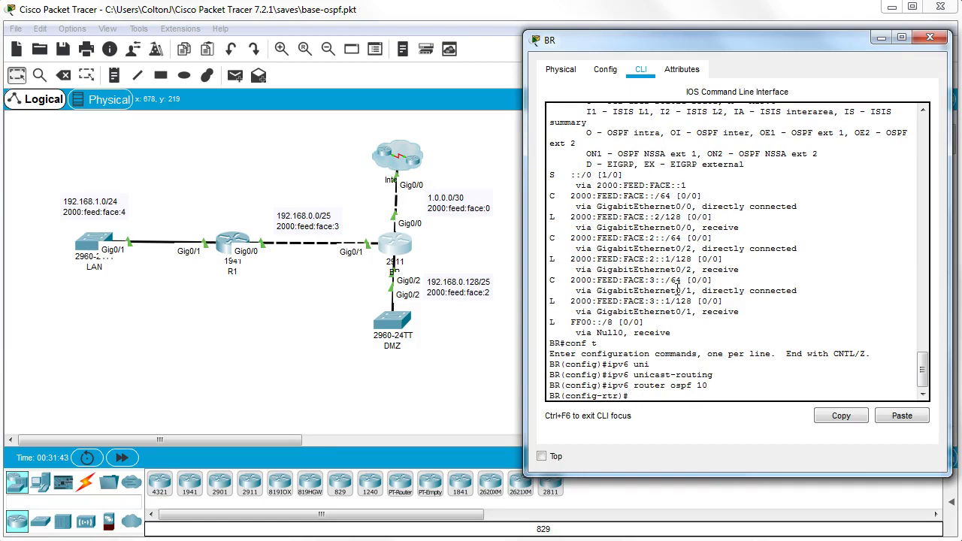
- Set router-id 1.1.1.1 on BR's OSPFv3 process 10
{"action": "type", "text": "router"}
{"action": "key", "text": "Tab"}
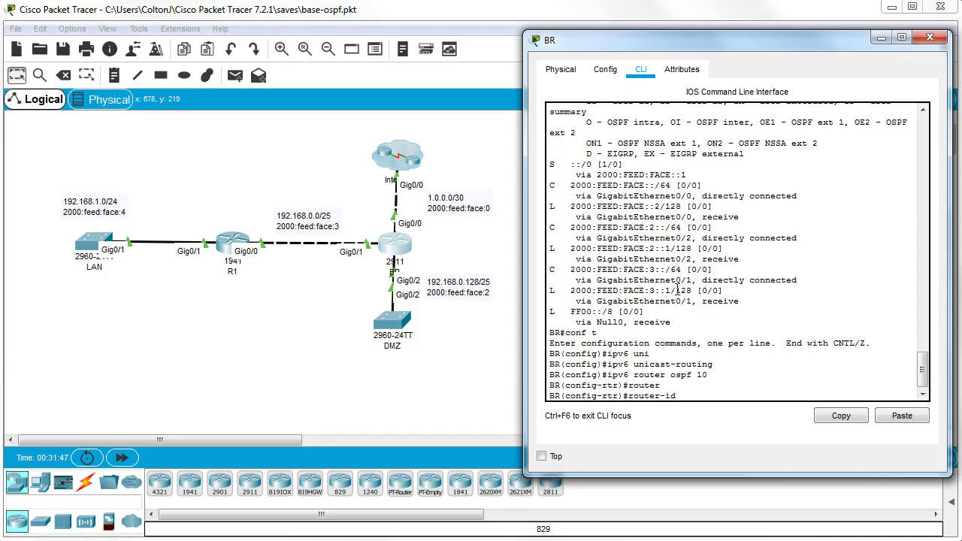
{"action": "type", "text": "1.1.1.1"}
{"action": "key", "text": "Return"}
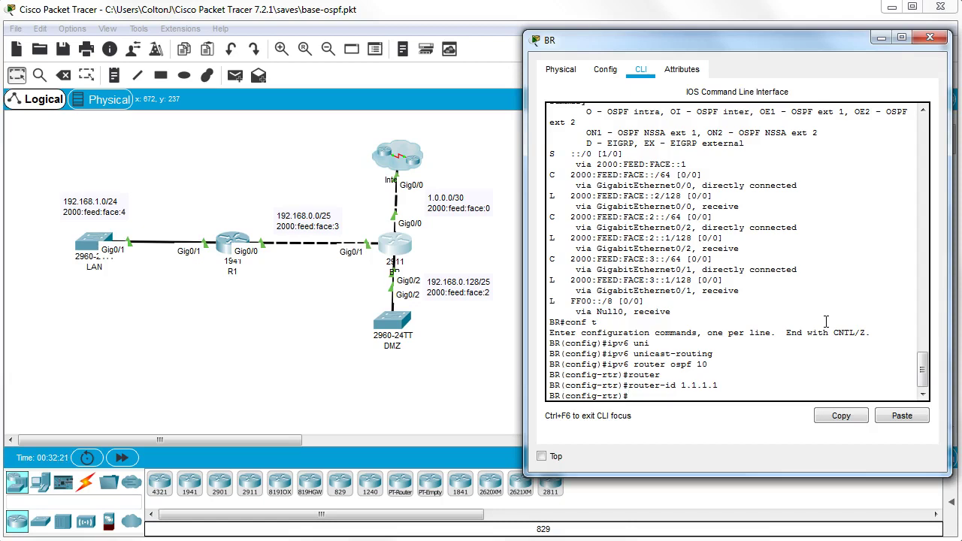
- Make interfaces g0/0 and g0/2 passive in BR's OSPF process 10
{"action": "type", "text": "pass"}
{"action": "key", "text": "Tab"}
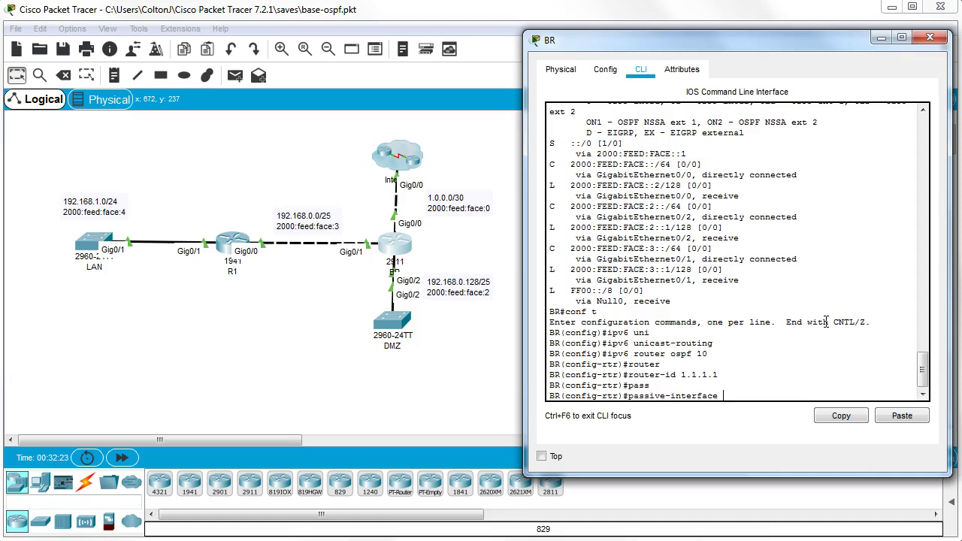
{"action": "type", "text": "g0/0"}
{"action": "key", "text": "Return"}
{"action": "key", "text": "Up"}
{"action": "key", "text": "BackSpace"}
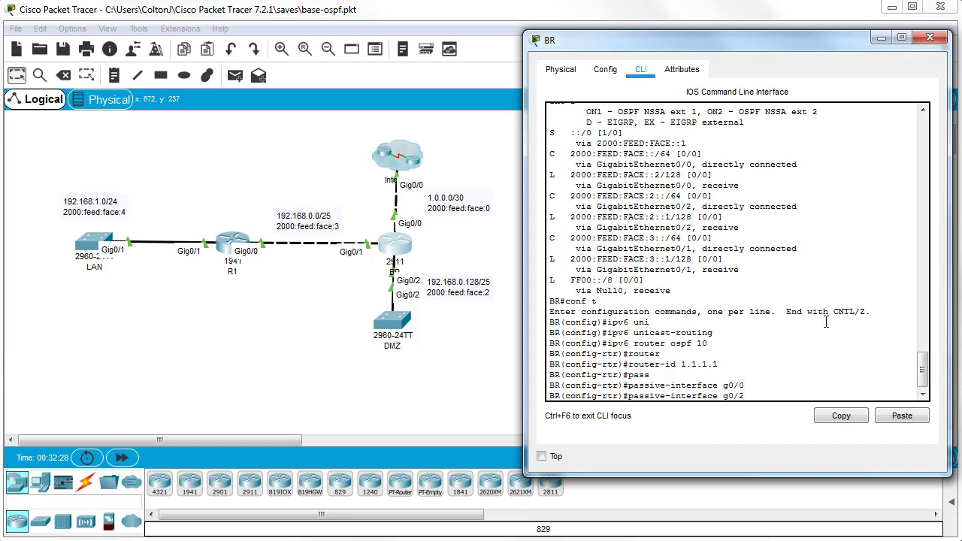
{"action": "key", "text": "Return"}
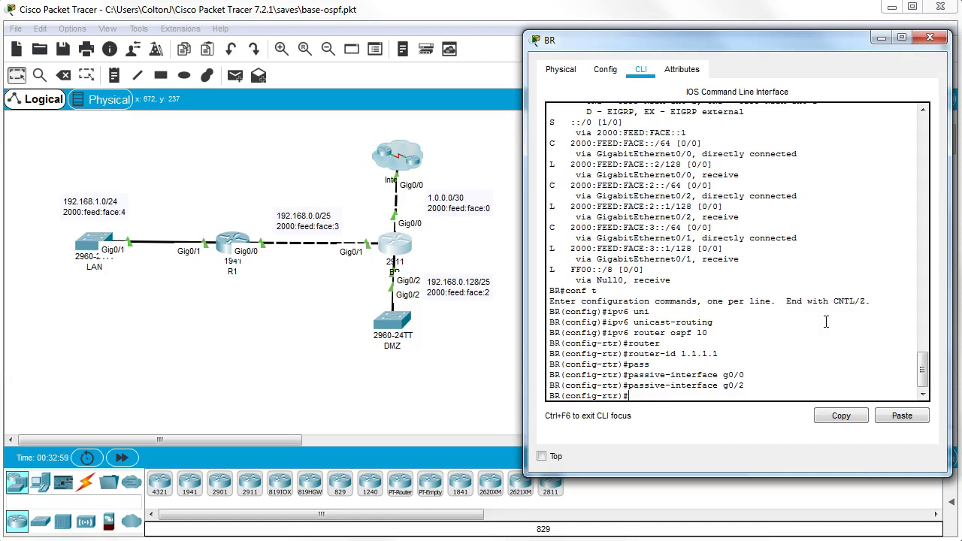
- Apply 'auto-cost reference-bandwidth 10000' to BR's OSPF process 10
{"action": "type", "text": "auto"}
{"action": "key", "text": "Tab"}
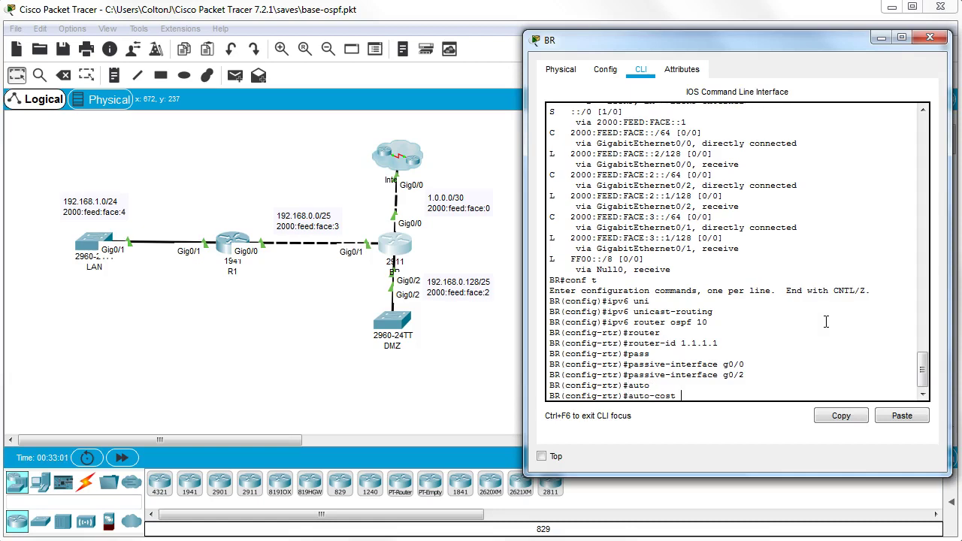
{"action": "type", "text": "re"}
{"action": "key", "text": "Tab"}
{"action": "type", "text": "1"}
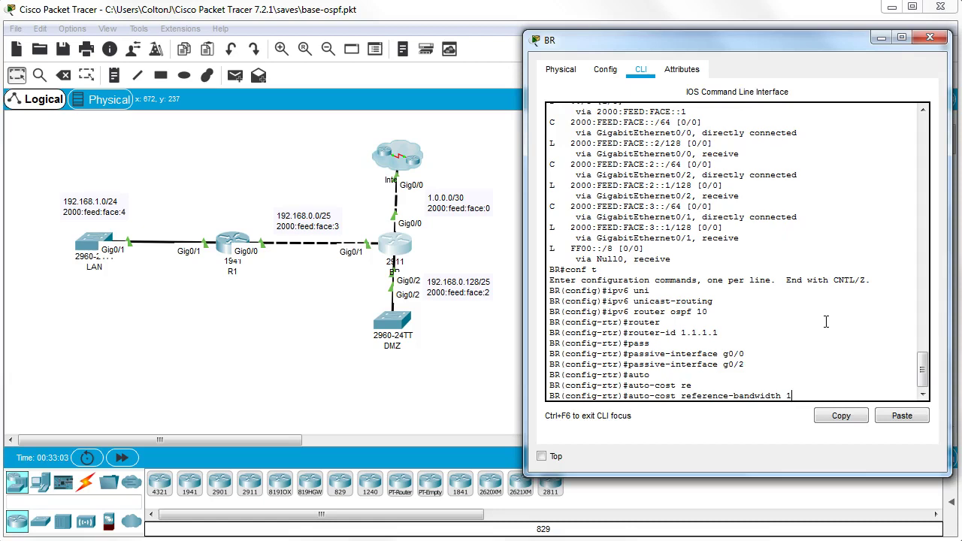
{"action": "type", "text": "0000"}
{"action": "key", "text": "Return"}
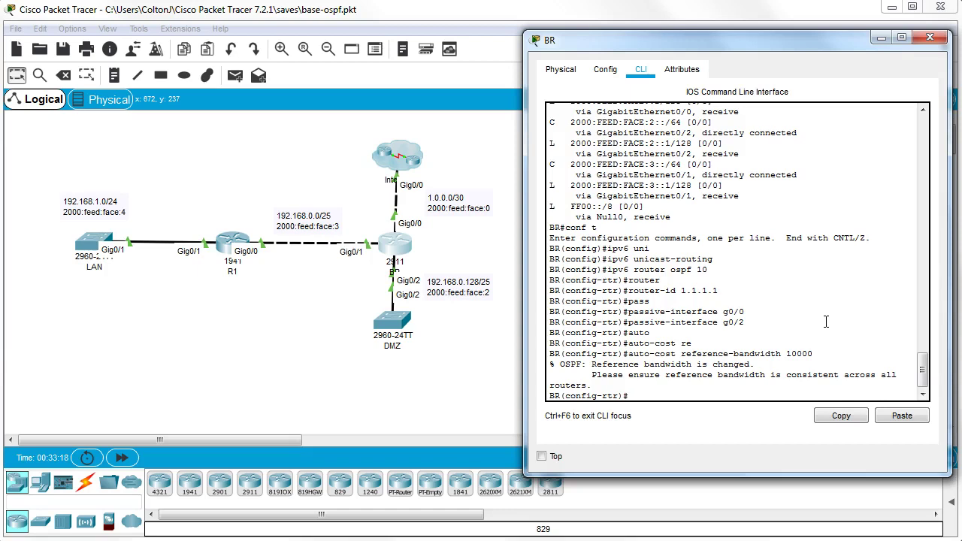
- On BR's g0/0, add 'ipv6 ospf 10 area 0' and 'ipv6 enable'
{"action": "type", "text": "exit"}
{"action": "key", "text": "Return"}
{"action": "type", "text": "int g0/0"}
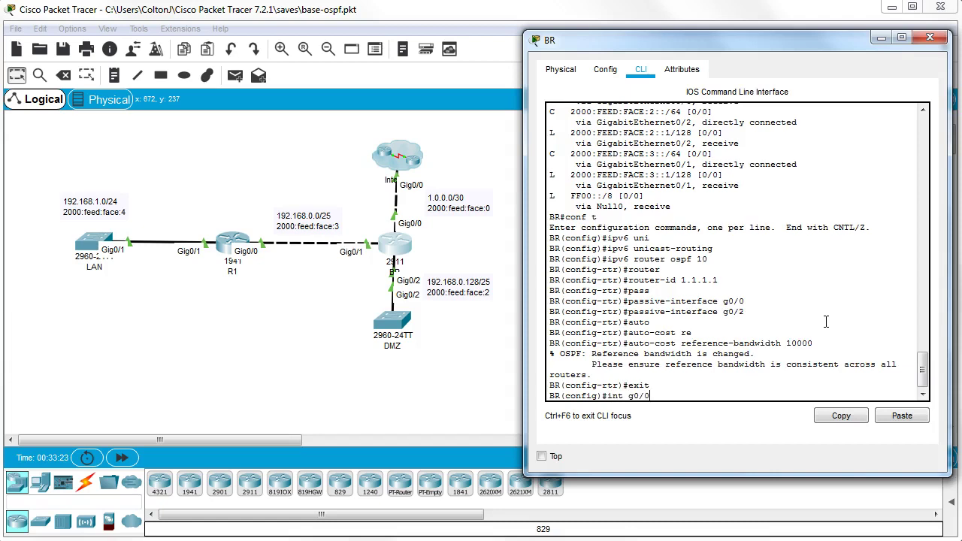
{"action": "key", "text": "Return"}
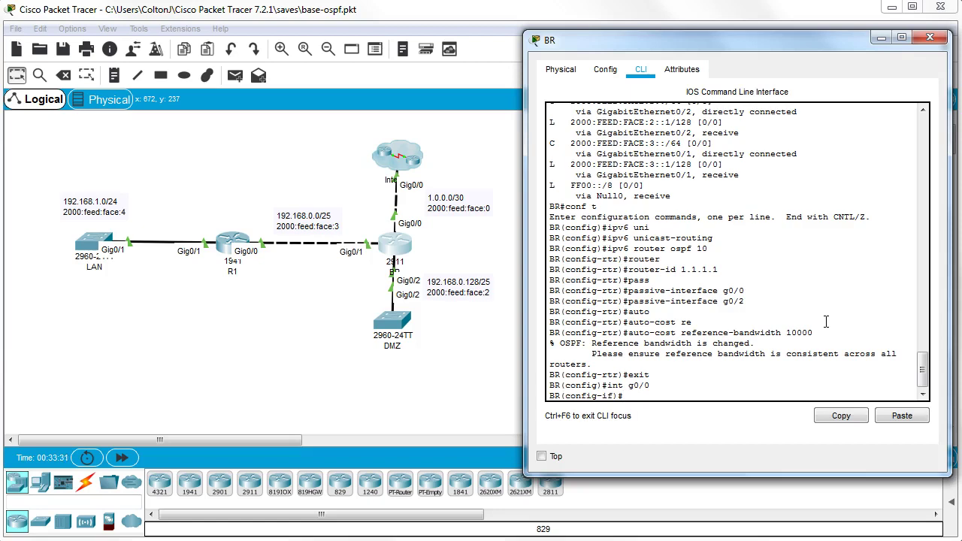
{"action": "type", "text": "pv6 ospf 10 area 0"}
{"action": "key", "text": "Return"}
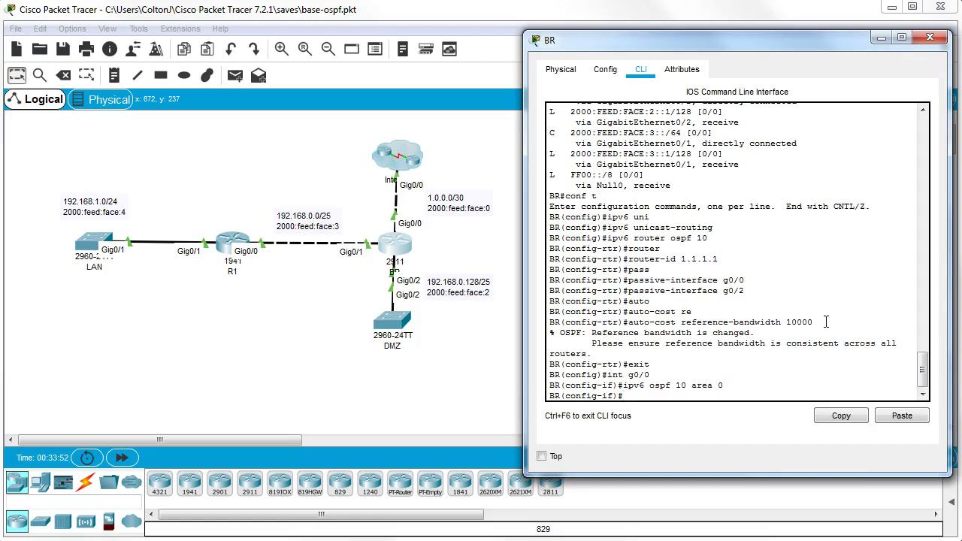
{"action": "type", "text": "ipv6 ena"}
{"action": "key", "text": "Tab"}
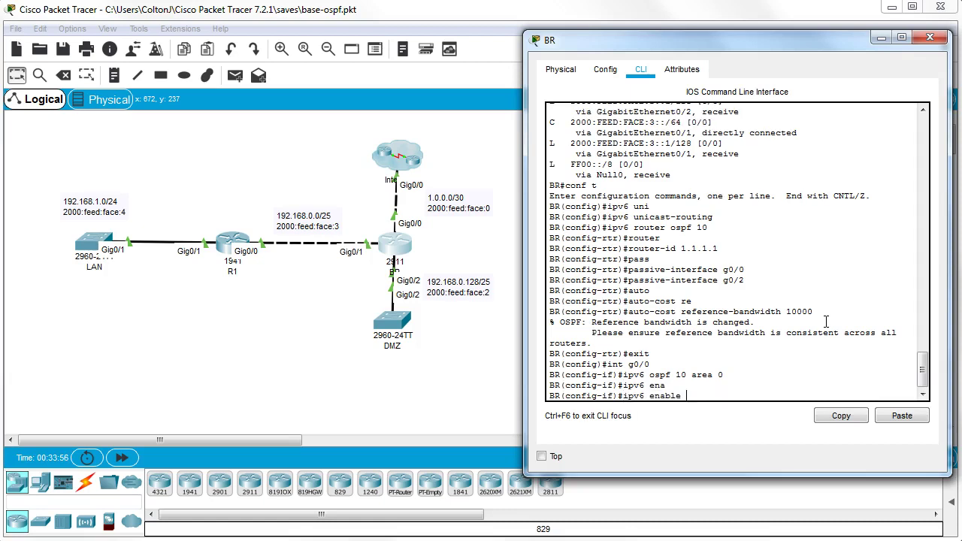
{"action": "key", "text": "Return"}
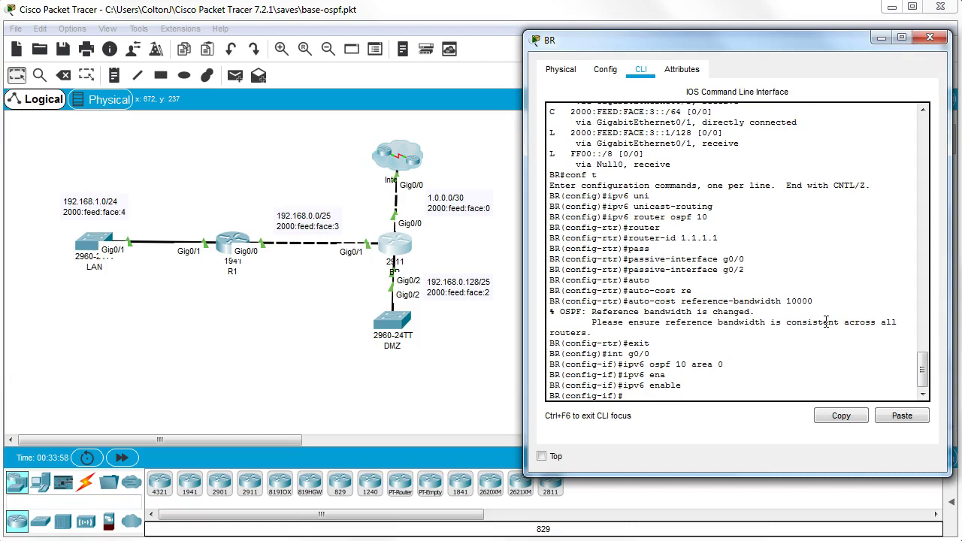
- Put BR's g0/1 and g0/2 into OSPF 10 area 0 with IPv6 enabled
{"action": "type", "text": "int g0/1"}
{"action": "key", "text": "Return"}
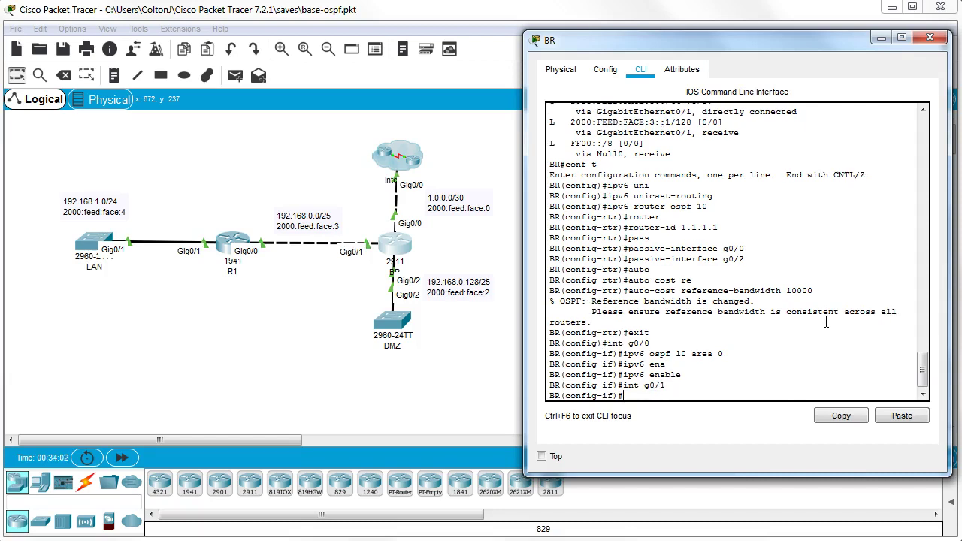
{"action": "type", "text": "ipv6 ospf 10 area 0"}
{"action": "key", "text": "Return"}
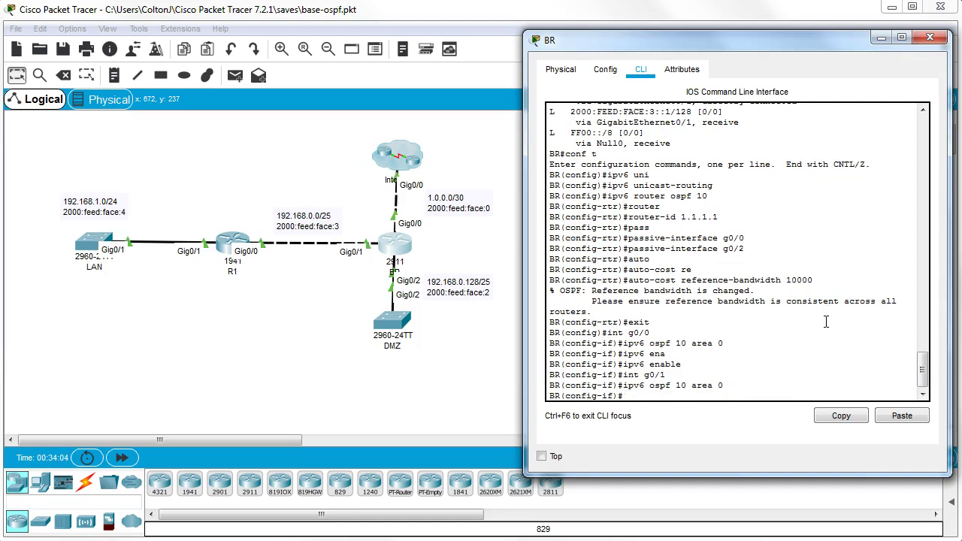
{"action": "type", "text": "ipv6 enable"}
{"action": "key", "text": "Return"}
{"action": "type", "text": "int g0/"}
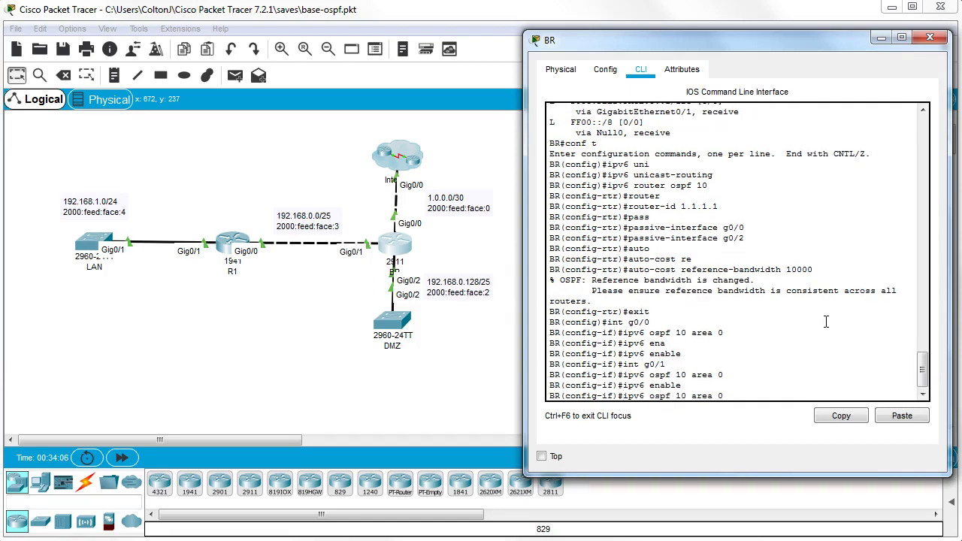
{"action": "type", "text": "2"}
{"action": "key", "text": "Return"}
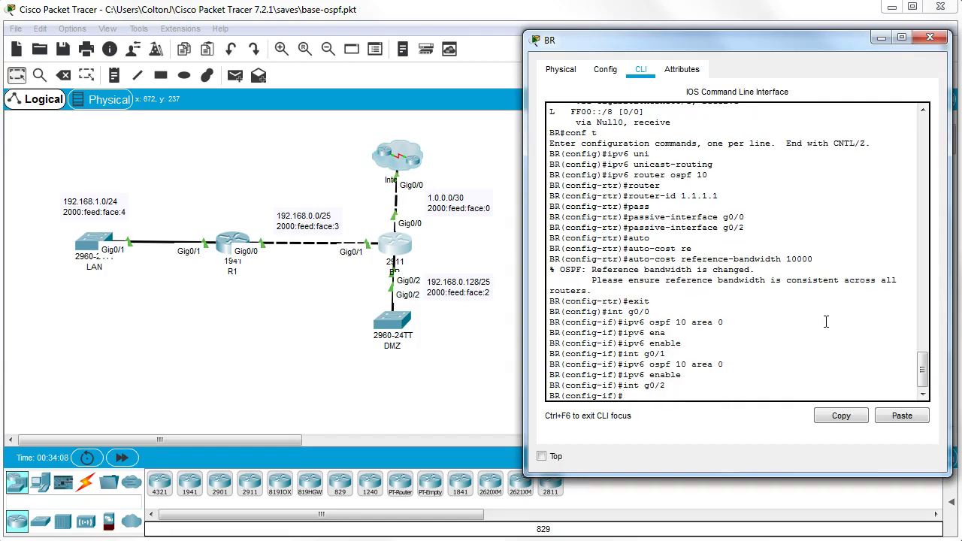
{"action": "type", "text": "ipv6 ospf 10 area 0"}
{"action": "key", "text": "Return"}
{"action": "type", "text": "ipv6 enable"}
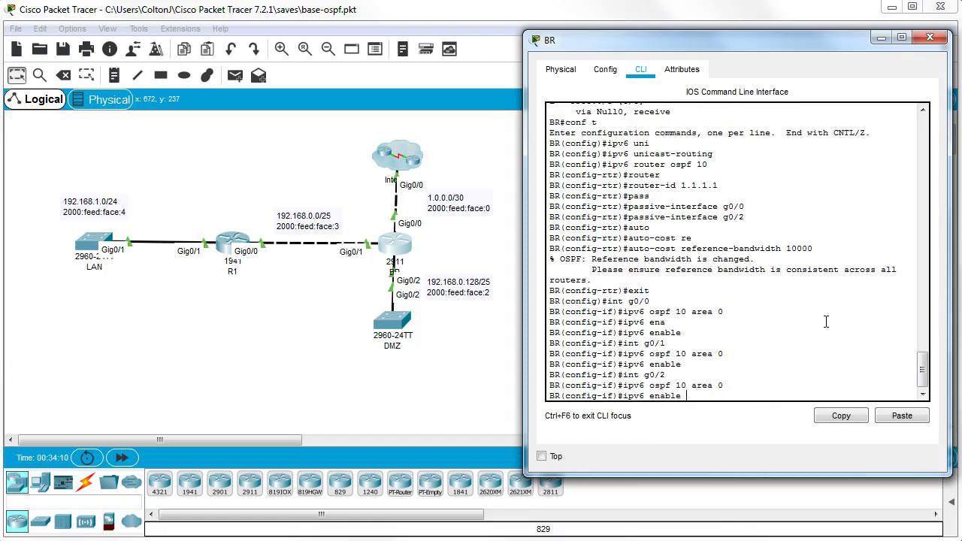
{"action": "key", "text": "Return"}
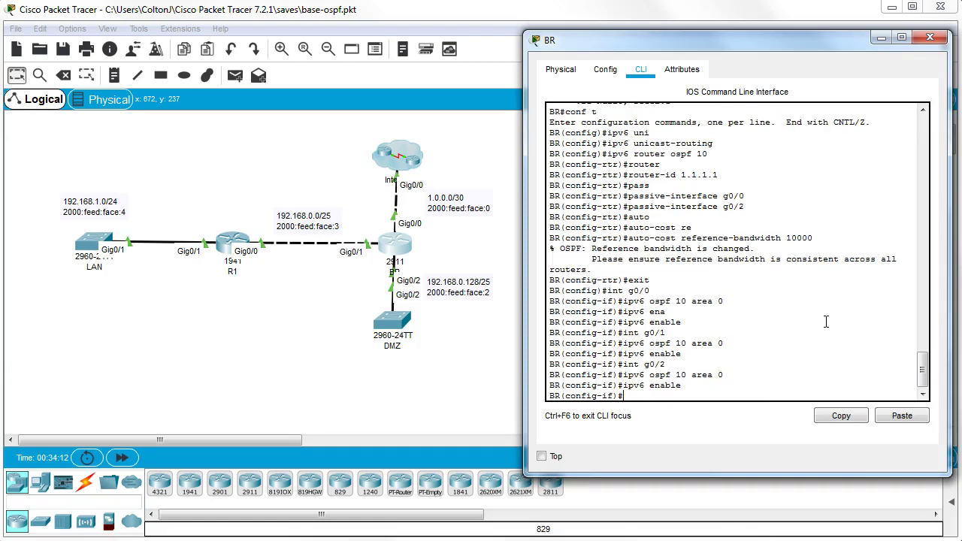
{"action": "type", "text": "exit"}
{"action": "key", "text": "Return"}
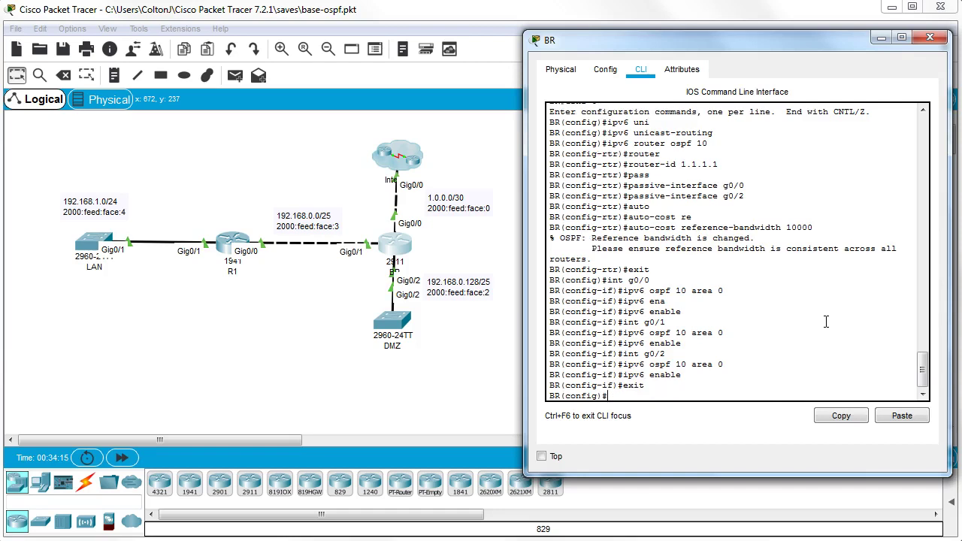
- Close BR's console, open R1's console and enter privileged mode
{"action": "left_click", "coordinate": [930, 39]}
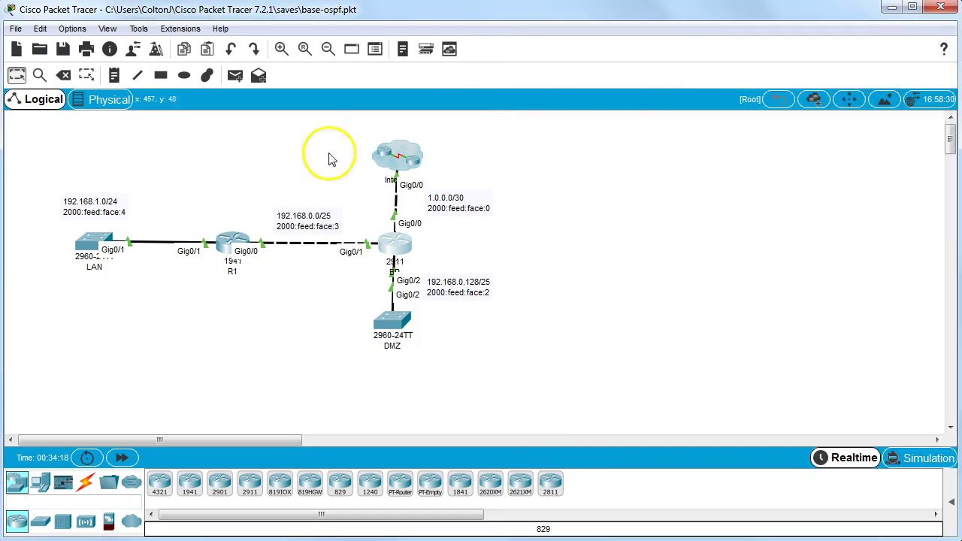
{"action": "left_click", "coordinate": [228, 241]}
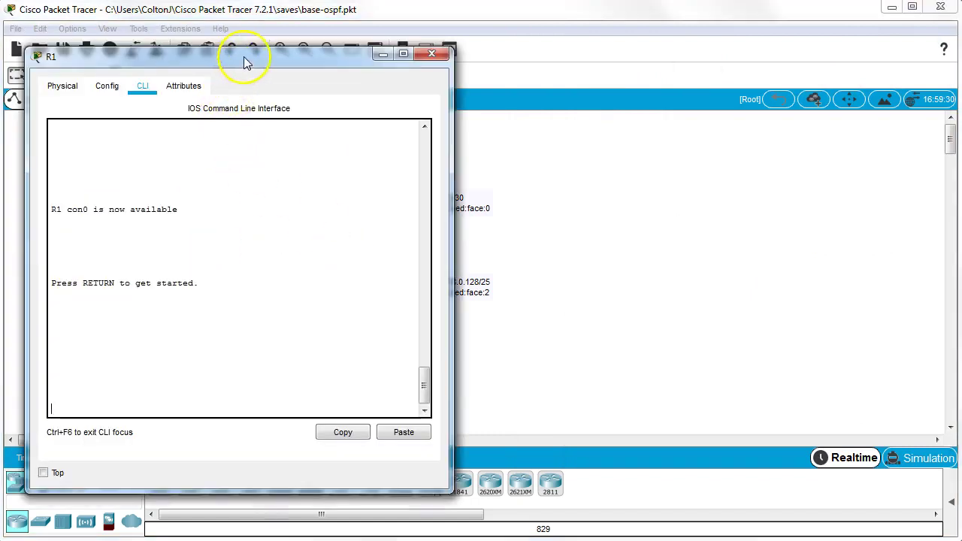
{"action": "left_click_drag", "start_coordinate": [243, 58], "coordinate": [734, 60]}
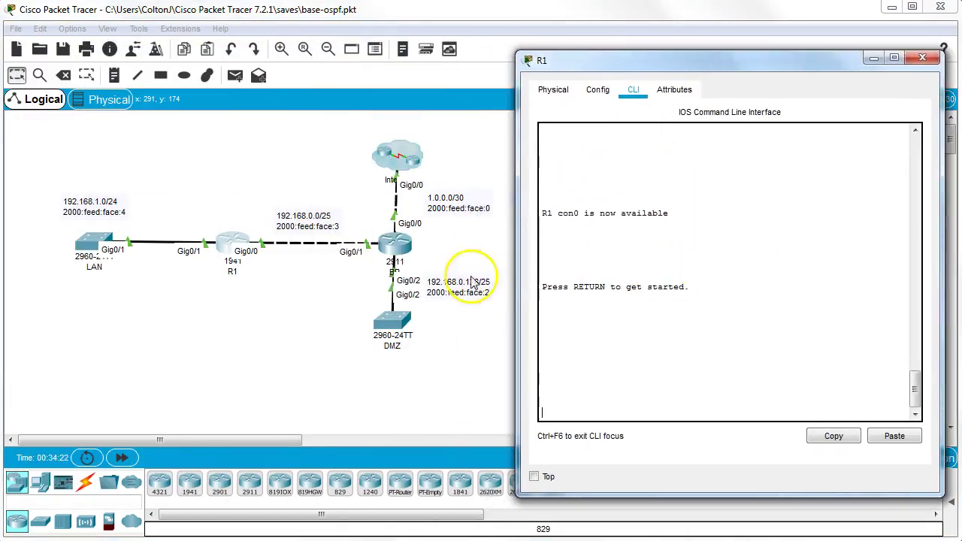
{"action": "left_click", "coordinate": [663, 307]}
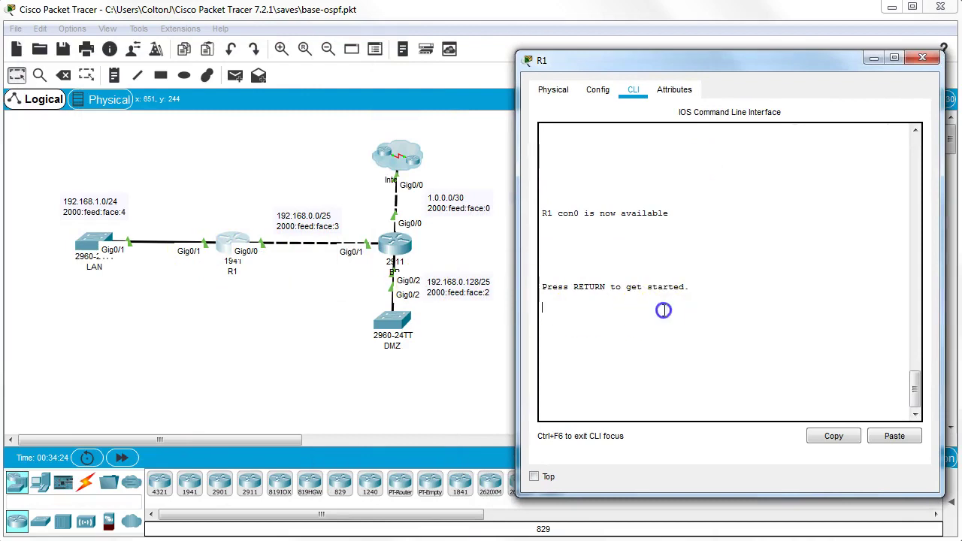
{"action": "key", "text": "Return"}
{"action": "type", "text": "en"}
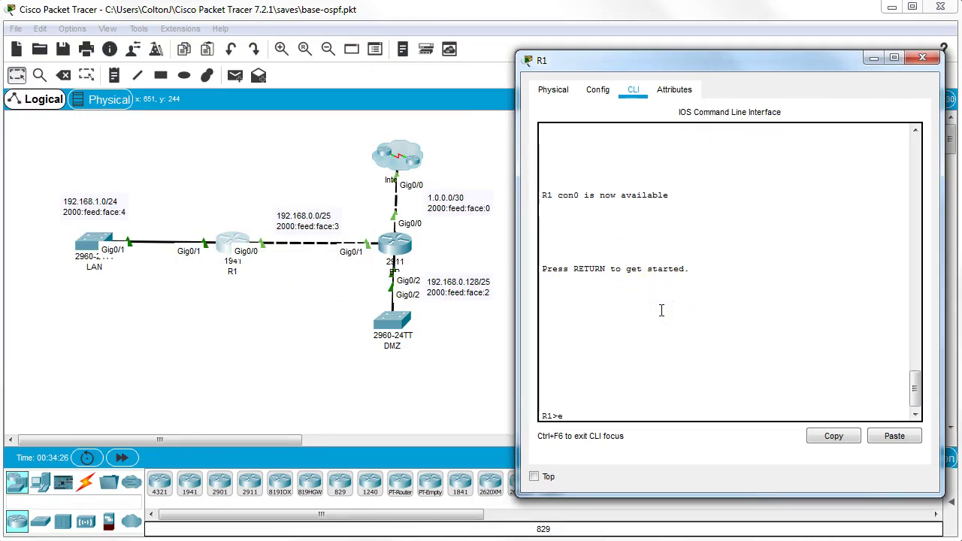
{"action": "key", "text": "Return"}
- On R1, enable ipv6 unicast-routing and create 'ipv6 router ospf 10'
{"action": "type", "text": "conf t"}
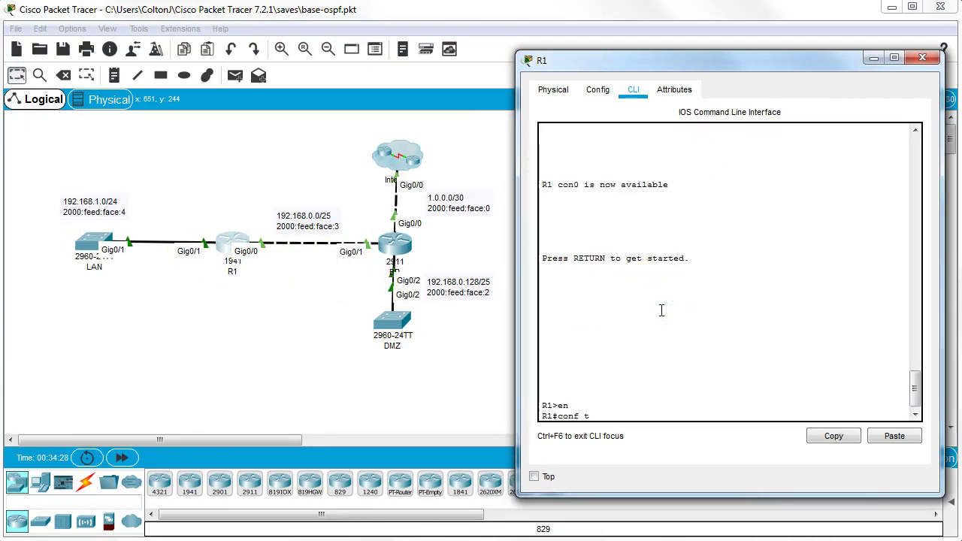
{"action": "key", "text": "Return"}
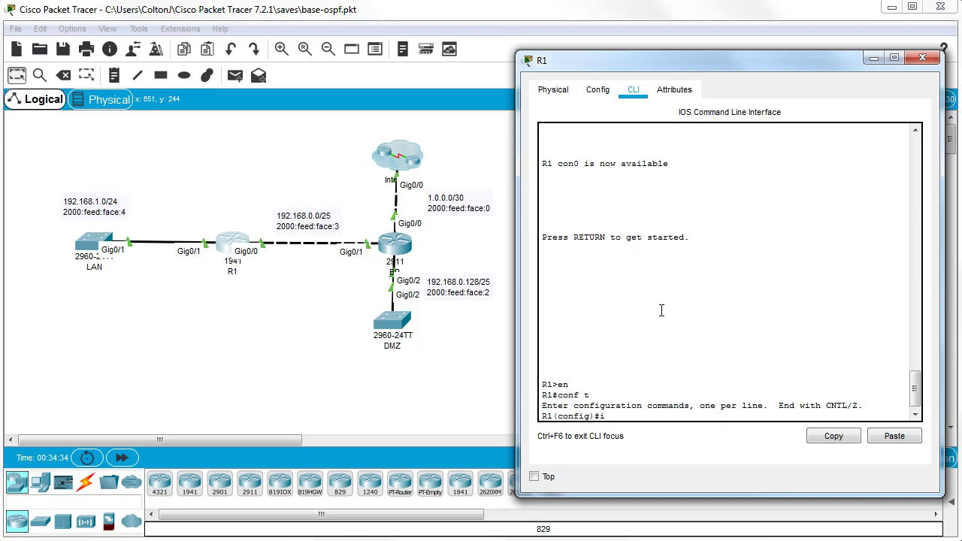
{"action": "type", "text": "ipv6 uni"}
{"action": "key", "text": "Tab"}
{"action": "key", "text": "Return"}
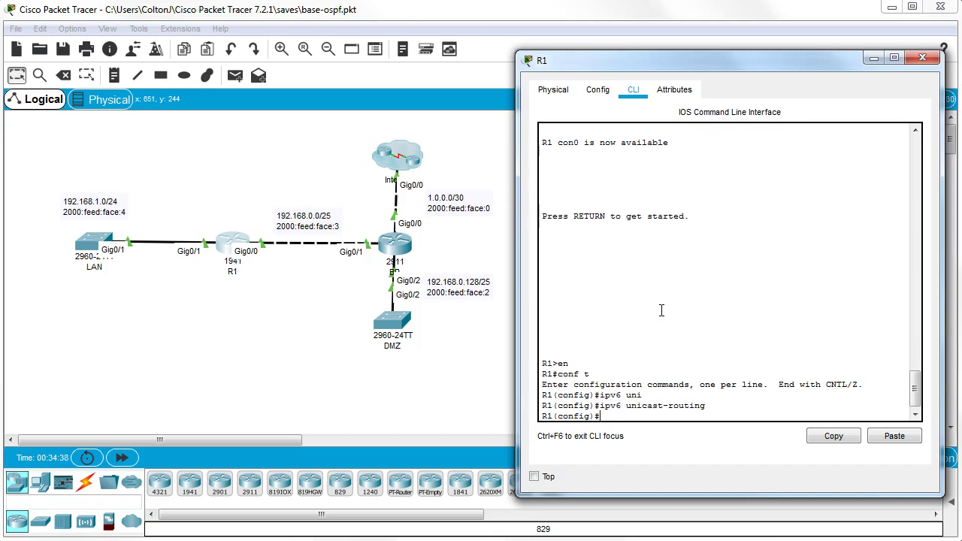
{"action": "type", "text": "ipv6 router ospf 10"}
{"action": "key", "text": "Return"}
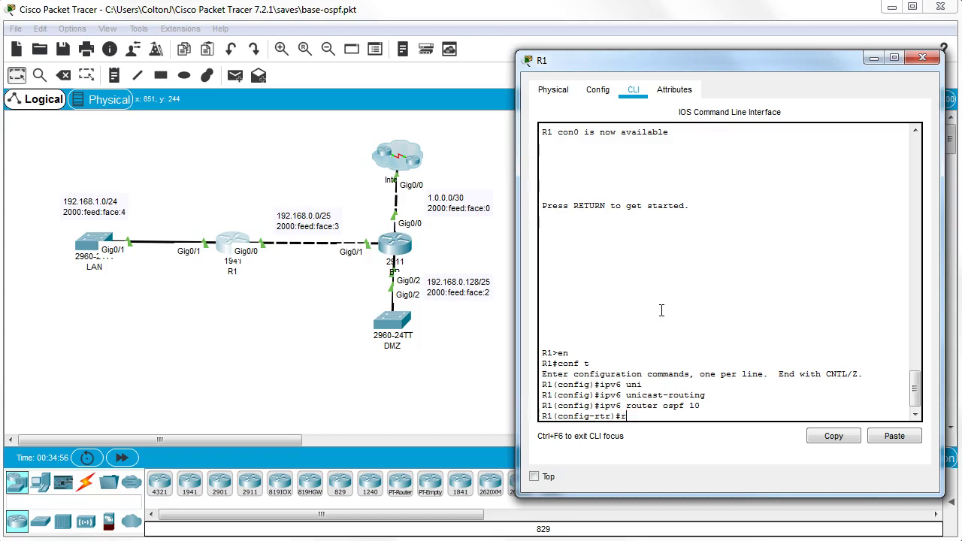
- Give R1's OSPF process router-id 2.2.2.2 and reference bandwidth 10000
{"action": "type", "text": "out"}
{"action": "key", "text": "Tab"}
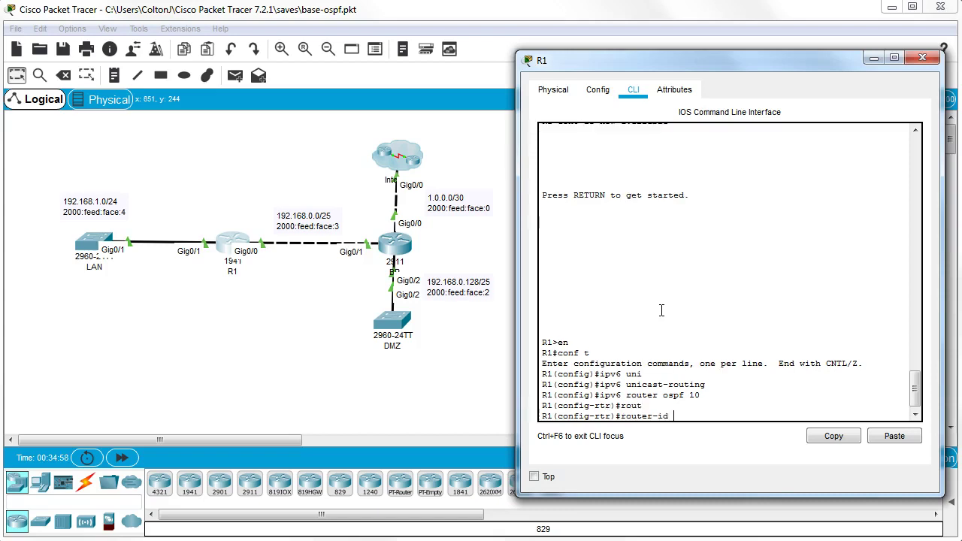
{"action": "type", "text": "2.2.2.2"}
{"action": "key", "text": "Return"}
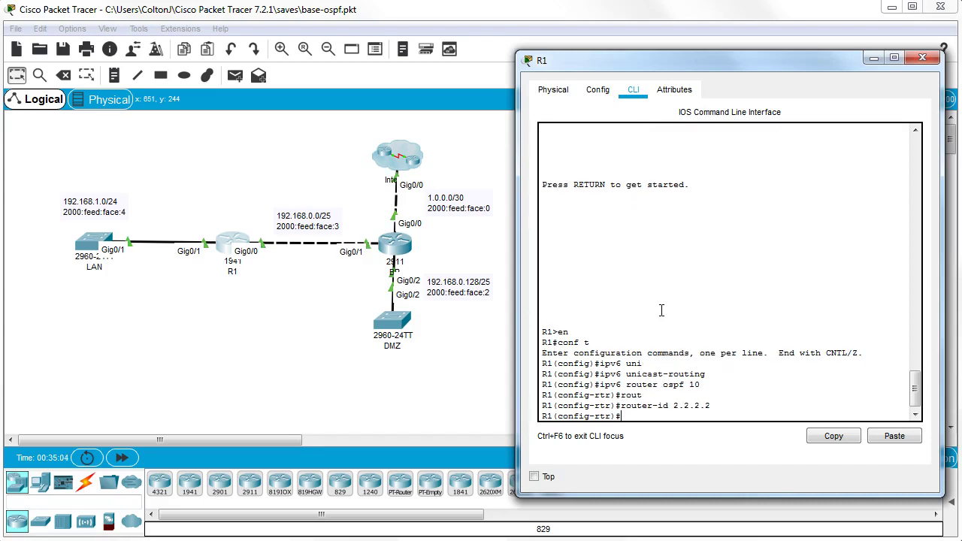
{"action": "type", "text": "au"}
{"action": "key", "text": "Tab"}
{"action": "type", "text": "ref"}
{"action": "key", "text": "Tab"}
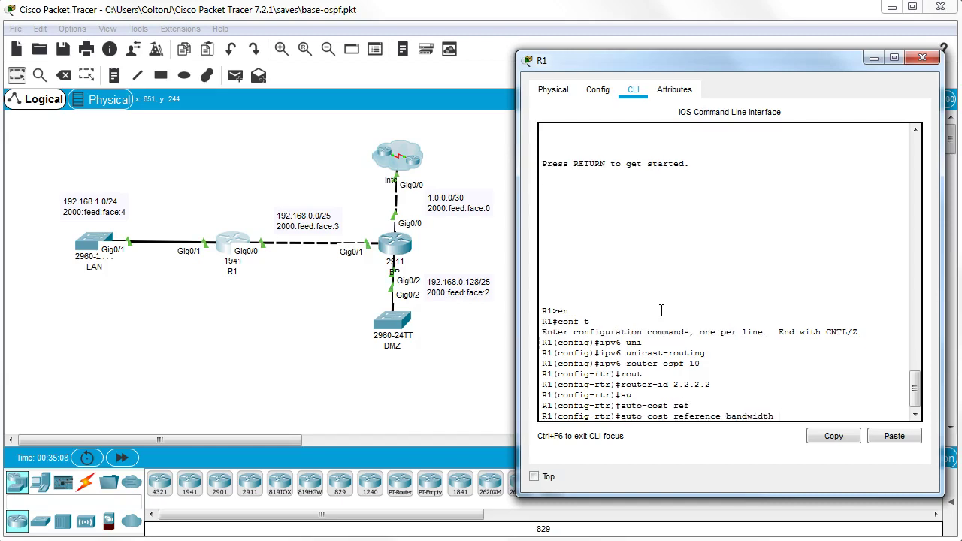
{"action": "type", "text": "10000"}
{"action": "key", "text": "Return"}
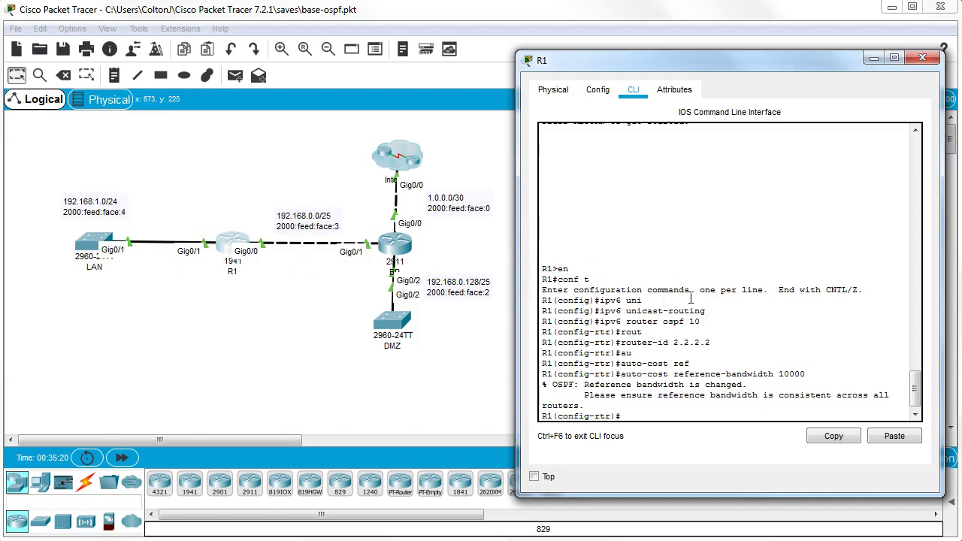
- Make g0/1 passive on R1's OSPF process, then leave router configuration mode
{"action": "type", "text": "pass"}
{"action": "key", "text": "Tab"}
{"action": "type", "text": "g0/"}
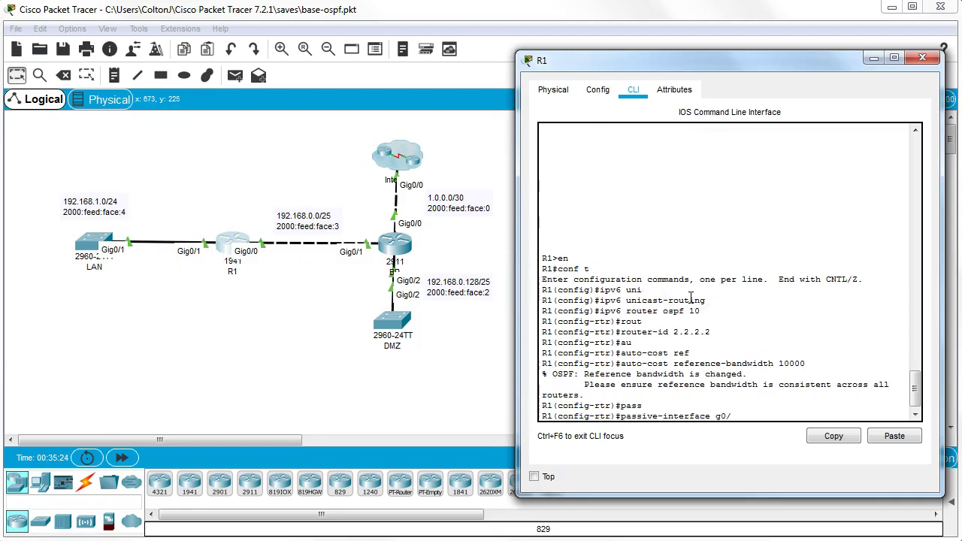
{"action": "type", "text": "1"}
{"action": "key", "text": "Return"}
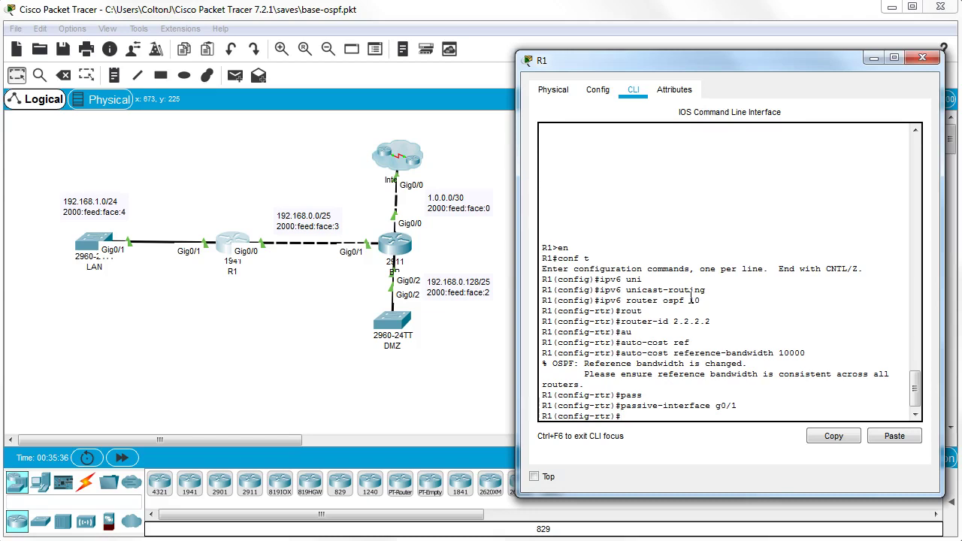
{"action": "type", "text": "exit"}
{"action": "key", "text": "Return"}
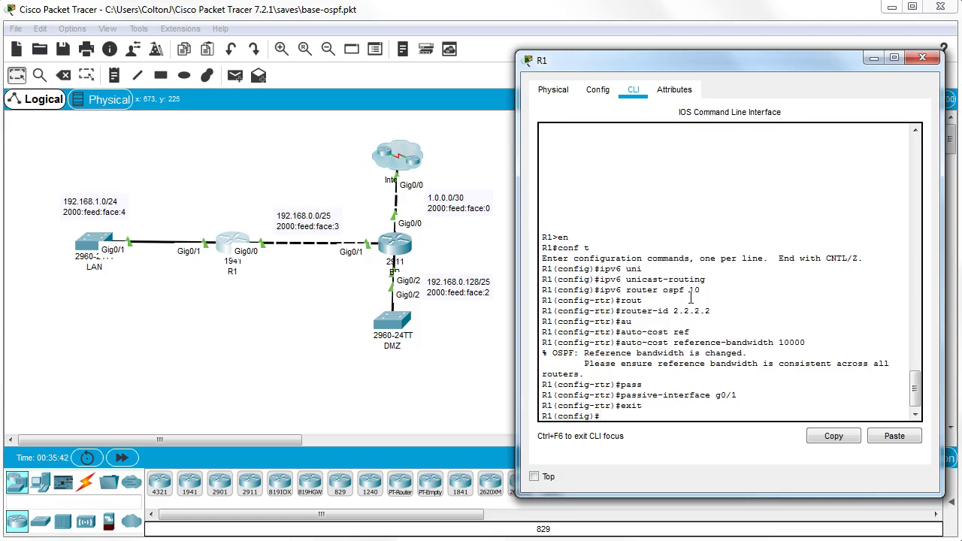
- On R1's g0/0, add 'ipv6 ospf 10 area 0' and 'ipv6 enable'
{"action": "type", "text": "int g0/0"}
{"action": "key", "text": "Return"}
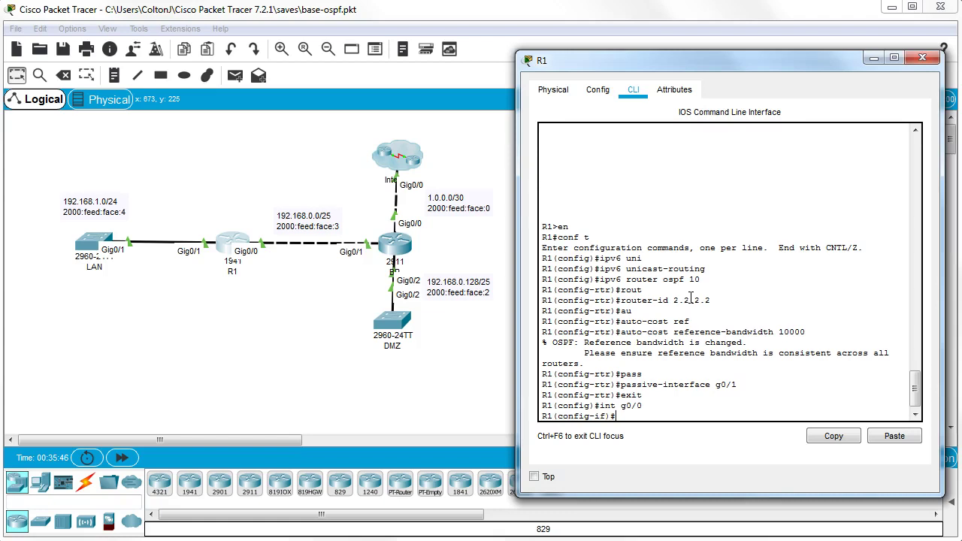
{"action": "type", "text": "ipv6 ospf 10 area 0"}
{"action": "key", "text": "Return"}
{"action": "type", "text": "ip"}
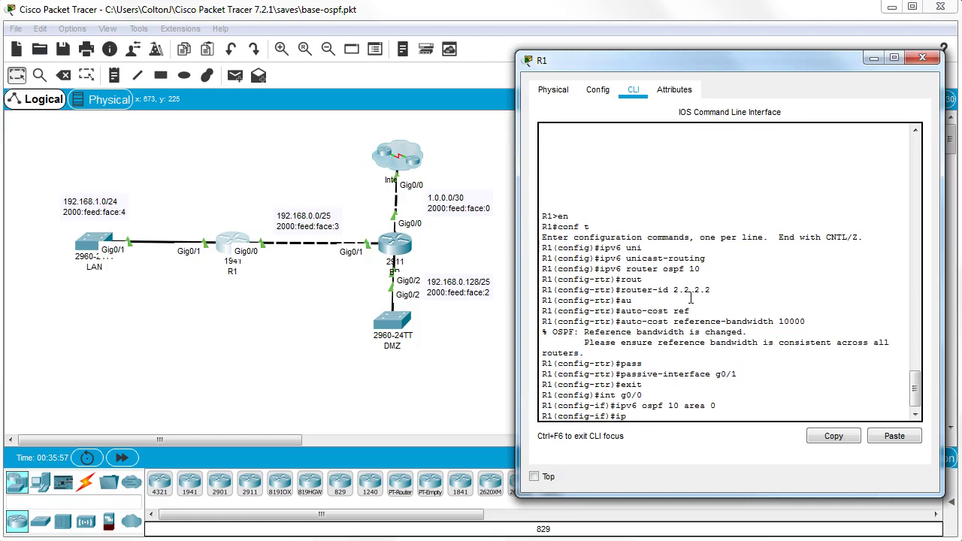
{"action": "type", "text": "v6 enable"}
{"action": "key", "text": "Return"}
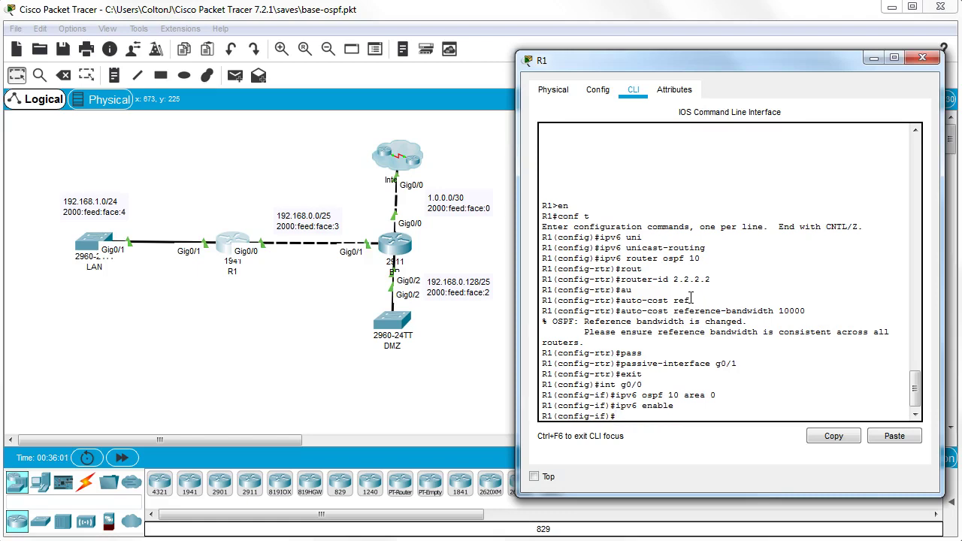
- Repeat the same area 0 and ipv6 enable commands on R1's g0/1 using command history
{"action": "type", "text": "exit"}
{"action": "scroll", "coordinate": [689, 299], "scroll_direction": "up", "scroll_amount": 1}
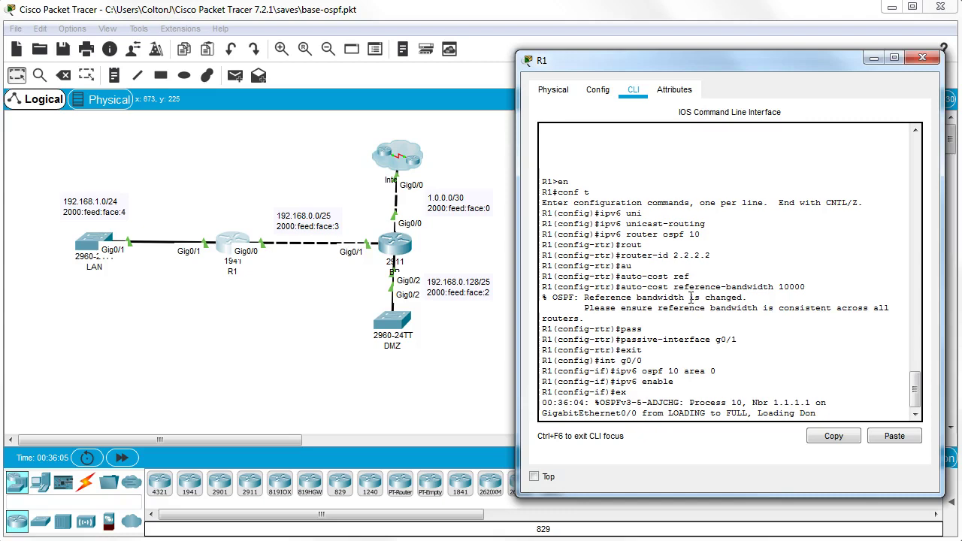
{"action": "key", "text": "Up"}
{"action": "key", "text": "Up"}
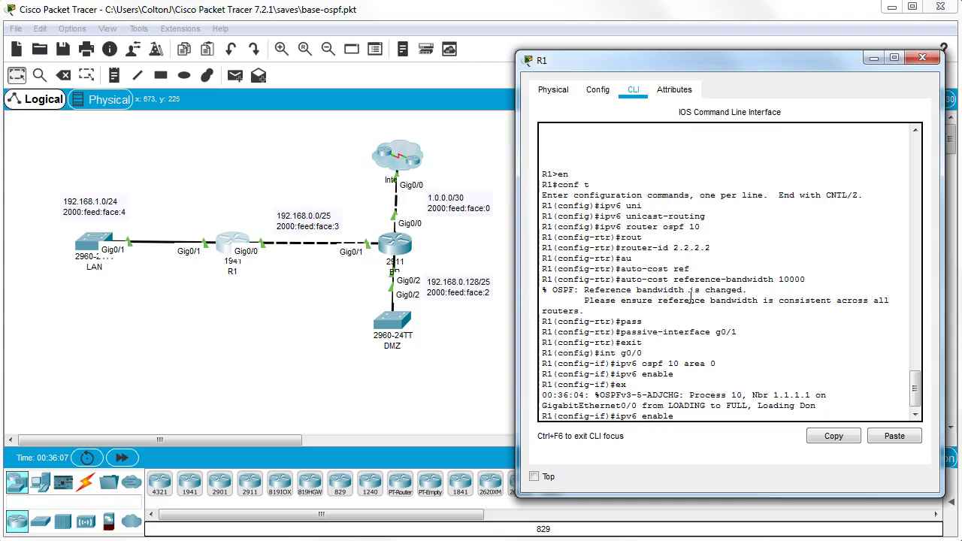
{"action": "key", "text": "Up"}
{"action": "key", "text": "BackSpace"}
{"action": "type", "text": "1"}
{"action": "key", "text": "Return"}
{"action": "key", "text": "Up"}
{"action": "key", "text": "Up"}
{"action": "key", "text": "Up"}
{"action": "key", "text": "Up"}
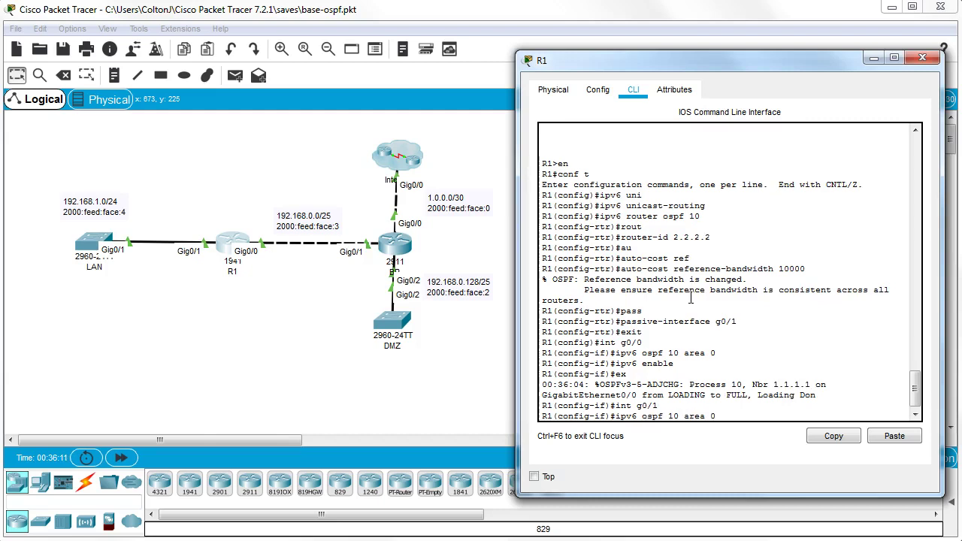
{"action": "key", "text": "Return"}
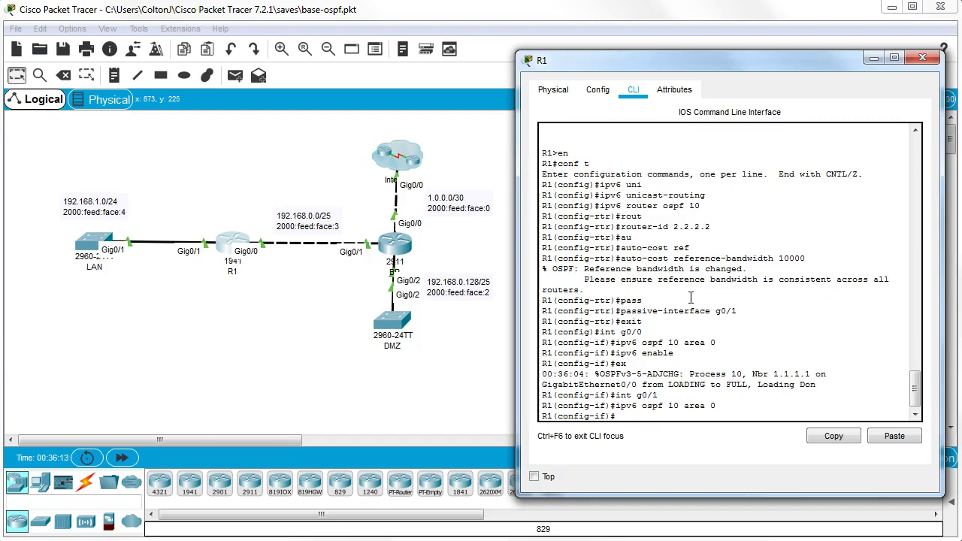
{"action": "key", "text": "Up"}
{"action": "key", "text": "Up"}
{"action": "key", "text": "Return"}
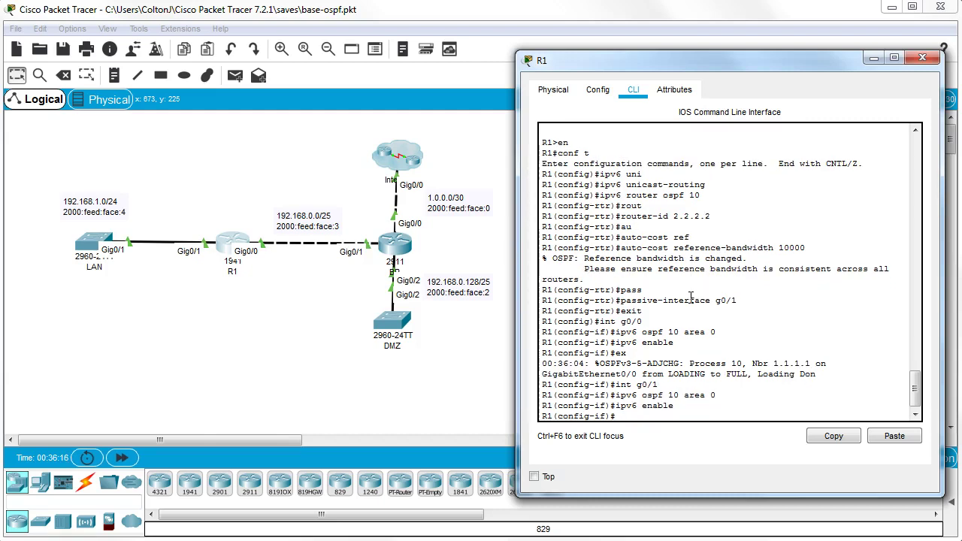
- Exit back to the R1# prompt as the adjacency with 1.1.1.1 reaches FULL
{"action": "type", "text": "exit"}
{"action": "key", "text": "Return"}
{"action": "type", "text": "exit"}
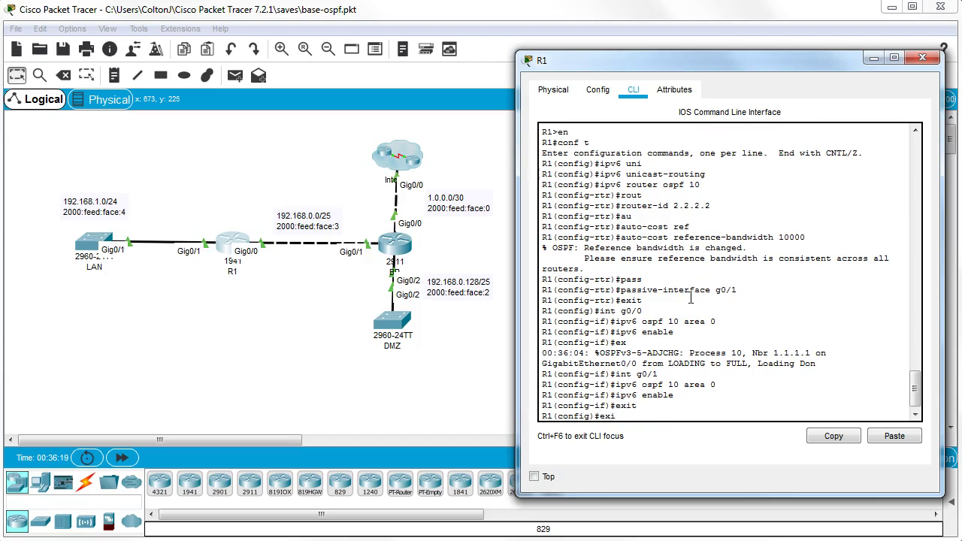
{"action": "key", "text": "Return"}
{"action": "key", "text": "Return"}
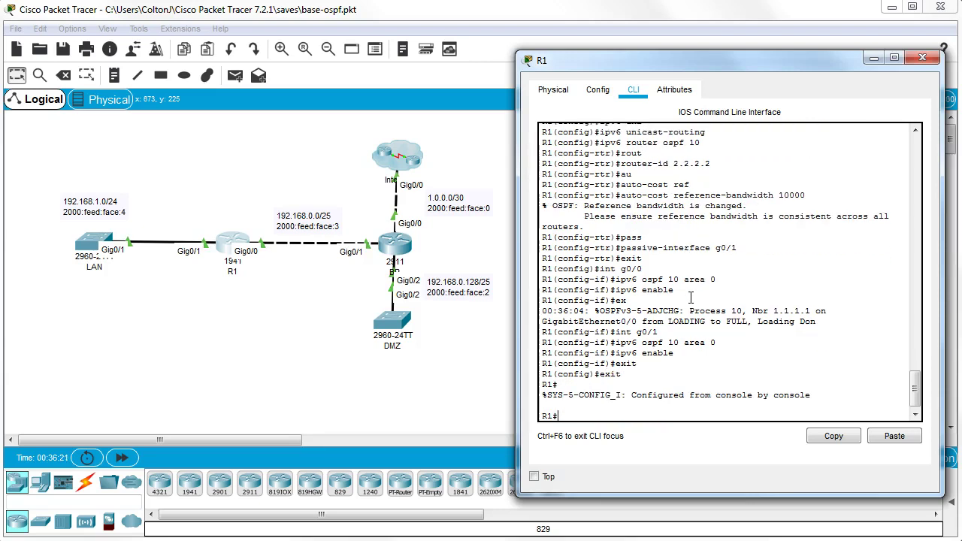
- Highlight the adjacency LOADING to FULL log message in R1's console
{"action": "left_click", "coordinate": [716, 301]}
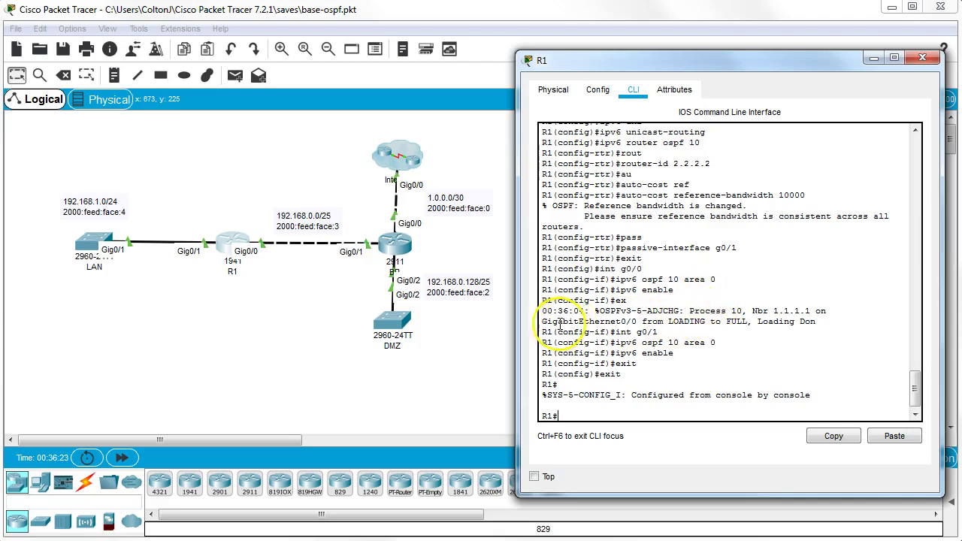
{"action": "left_click_drag", "start_coordinate": [542, 321], "coordinate": [849, 321]}
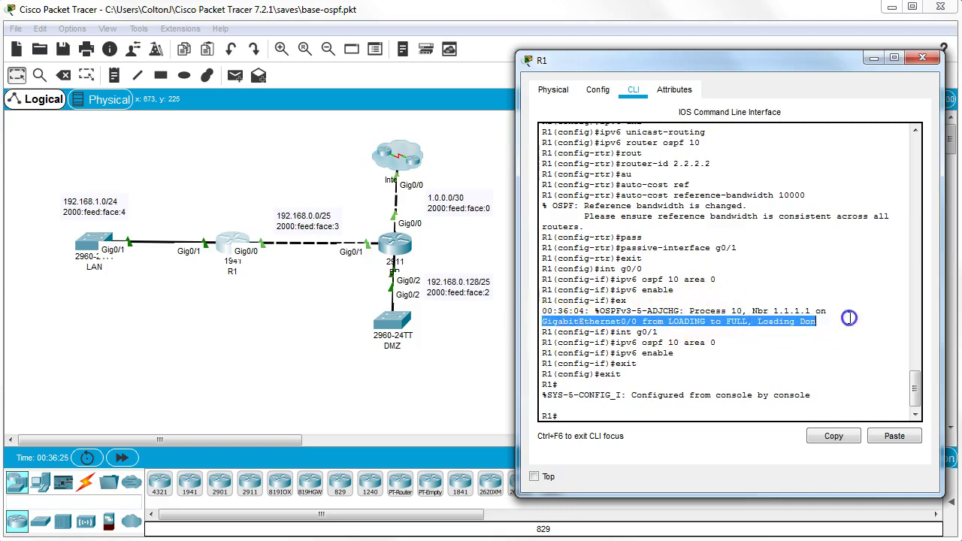
{"action": "left_click", "coordinate": [658, 321]}
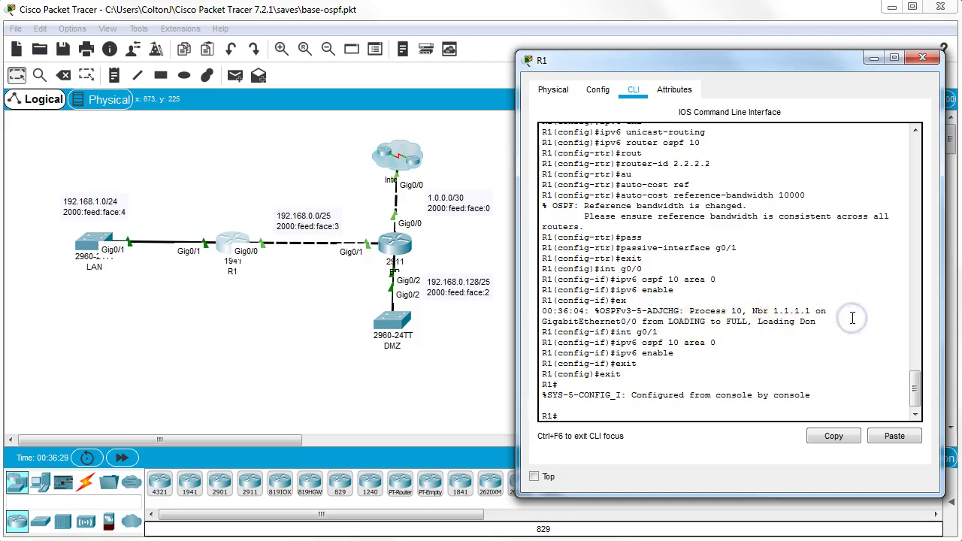
- Show R1's IPv6 routes and highlight OSPF routes 2000:FEED:FACE::/64 and 2000:FEED:FACE:2::/64
{"action": "type", "text": "show ipv"}
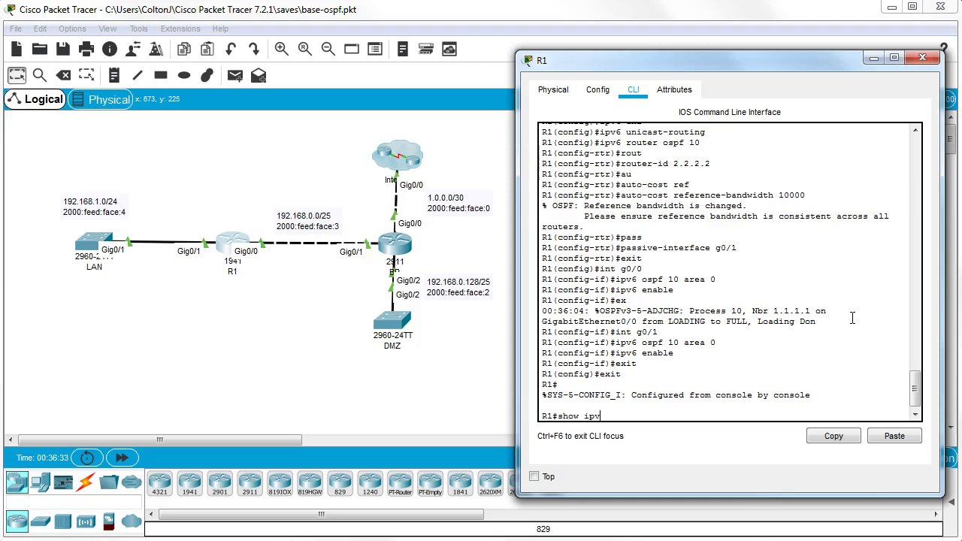
{"action": "type", "text": "6 route"}
{"action": "key", "text": "Return"}
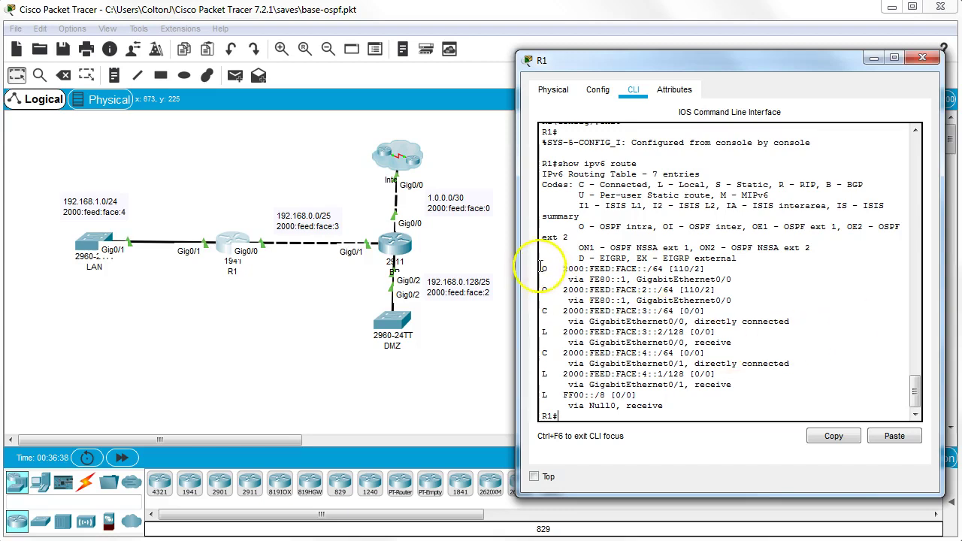
{"action": "left_click_drag", "start_coordinate": [540, 269], "coordinate": [749, 303]}
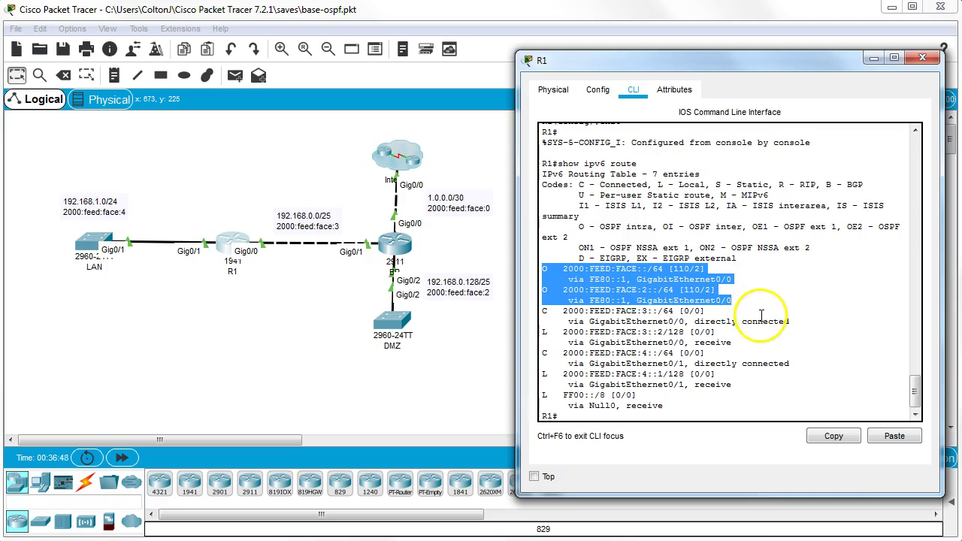
{"action": "left_click", "coordinate": [787, 304]}
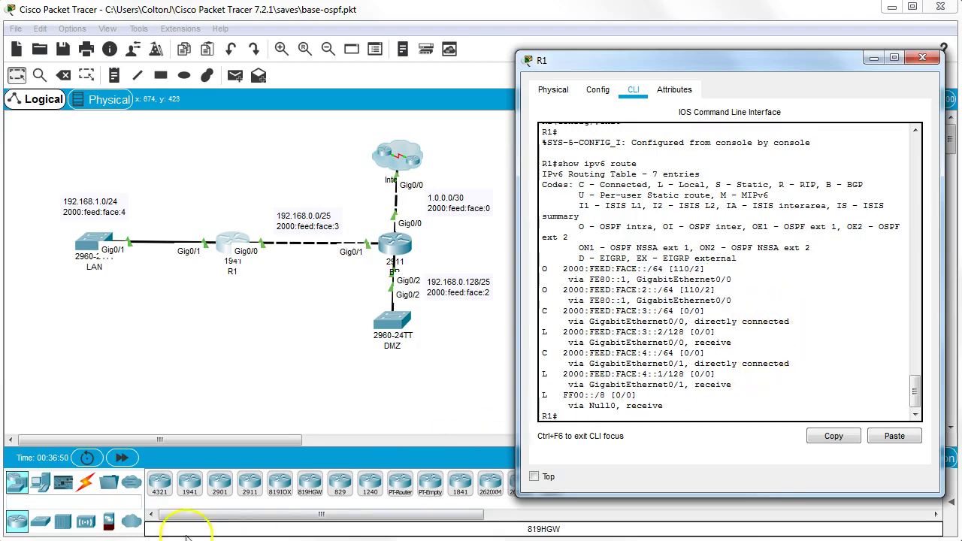